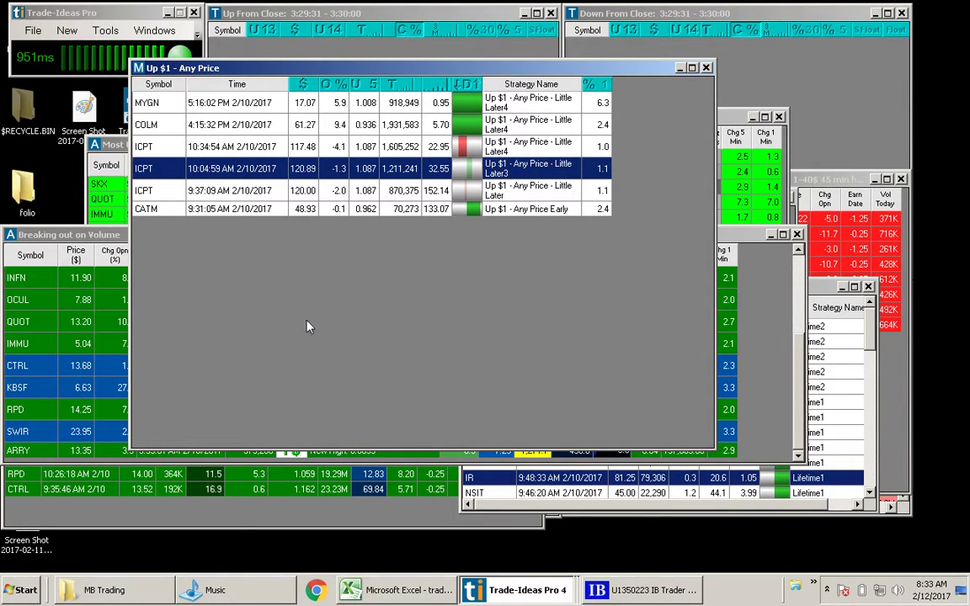
- Bring the Breaking out on Volume alerts forward and select the SWIR alert
click(125, 242)
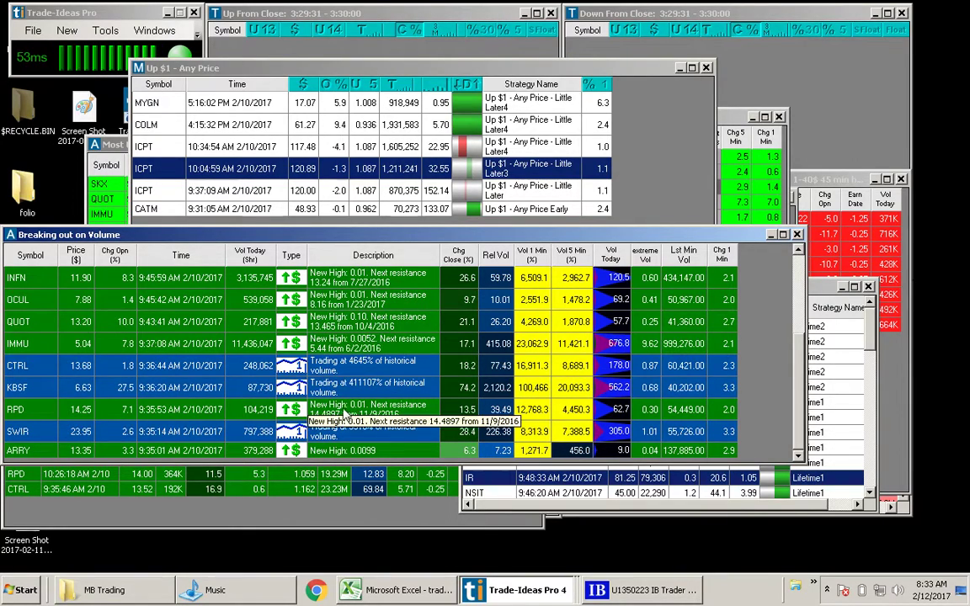
click(17, 433)
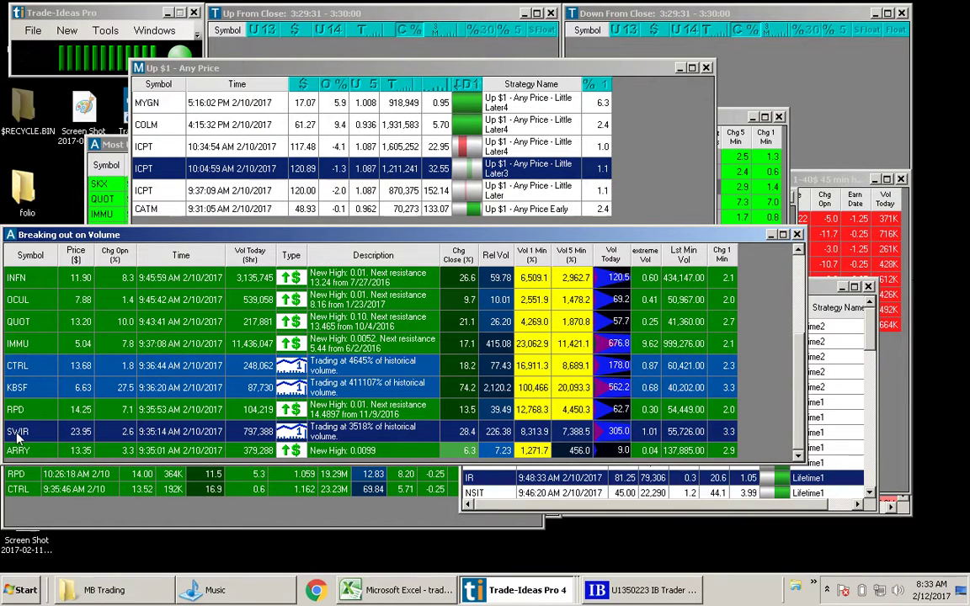
- Load SWIR into the IB charts, scroll its 5-min chart back, then minimize TWS
double_click(17, 433)
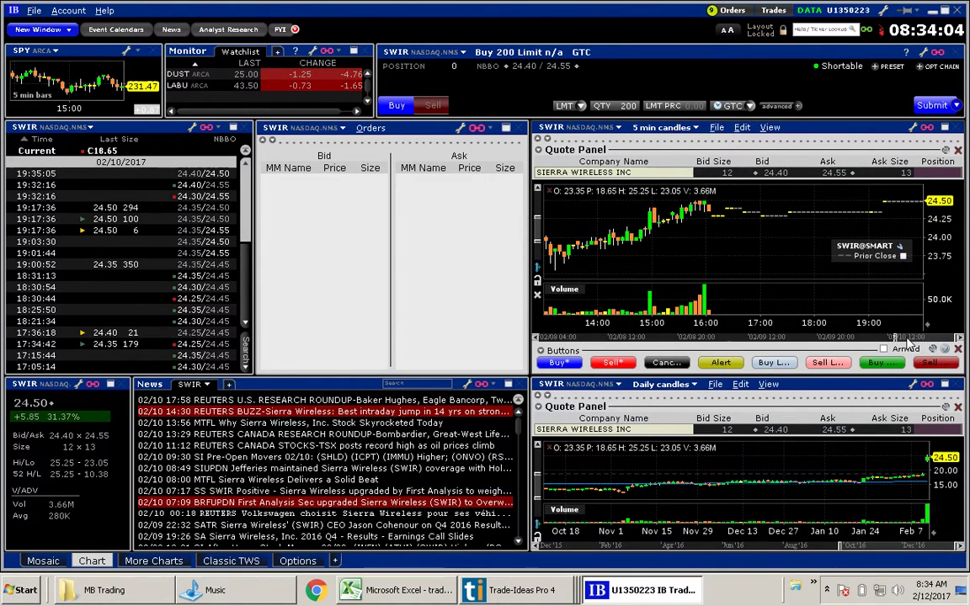
drag(907, 342, 865, 342)
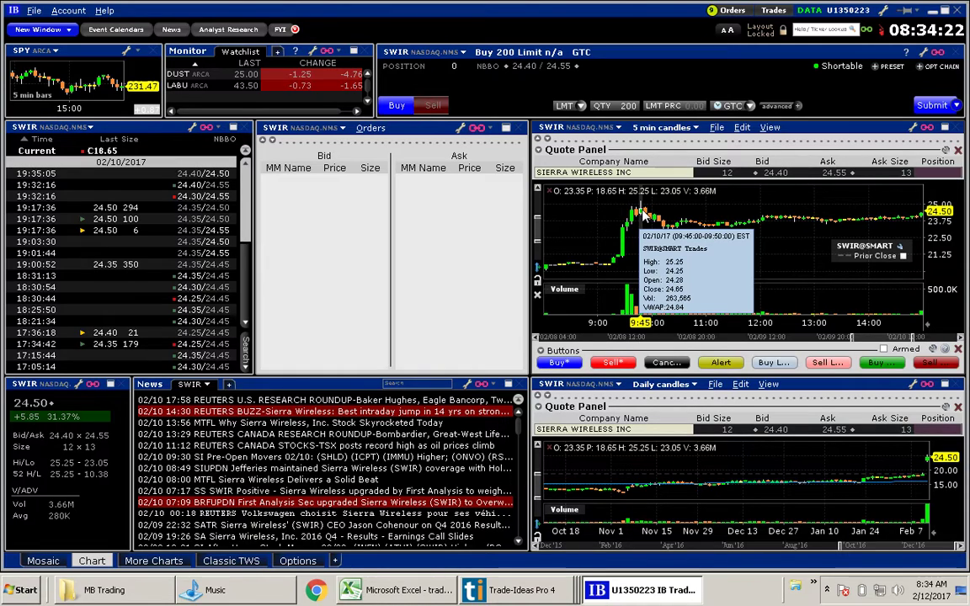
click(932, 11)
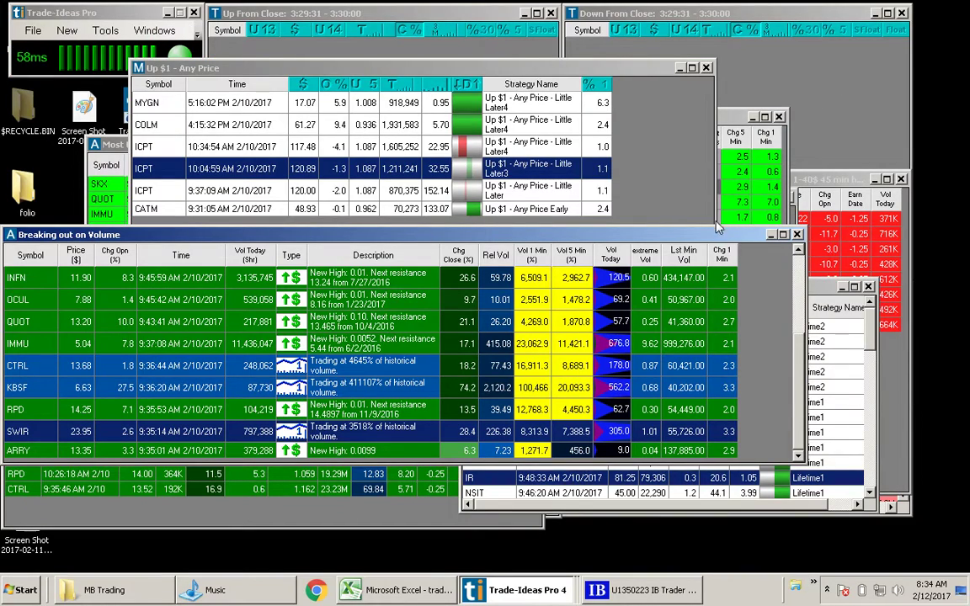
- Select KBSF in the Breaking out on Volume list and load it into TWS
click(25, 389)
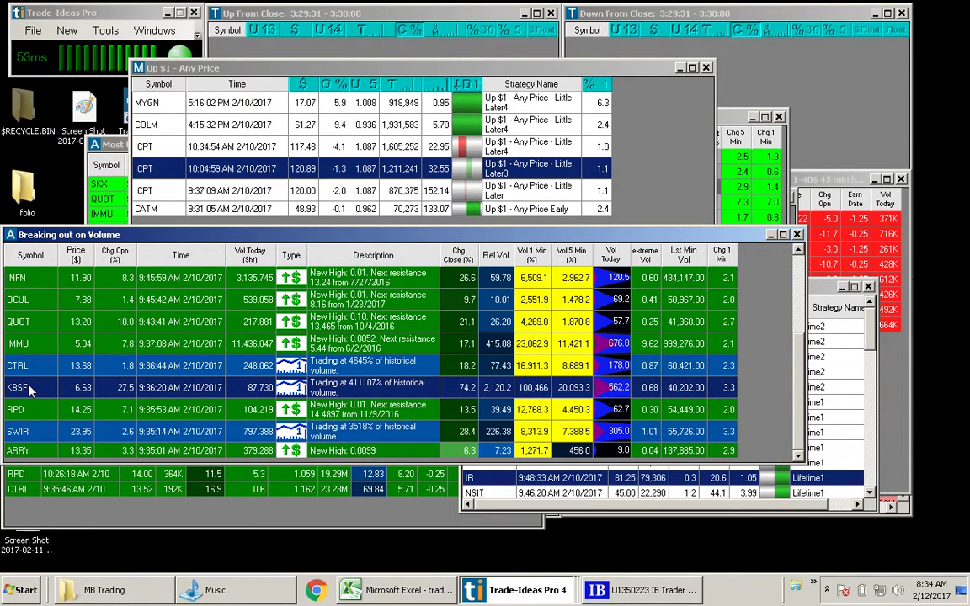
double_click(30, 388)
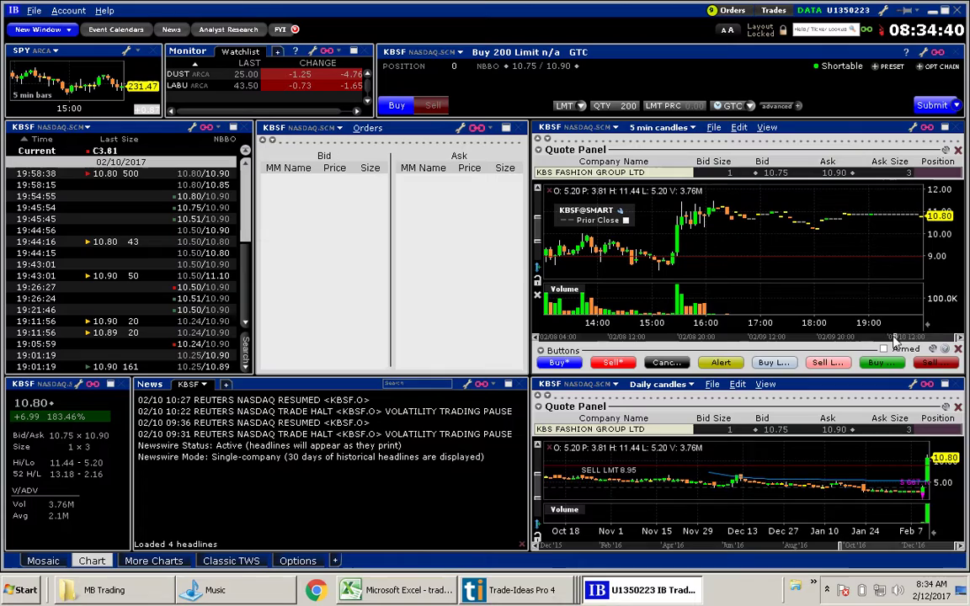
- Scroll KBSF's 5-min chart back to the morning open, then minimize TWS
drag(904, 339, 878, 339)
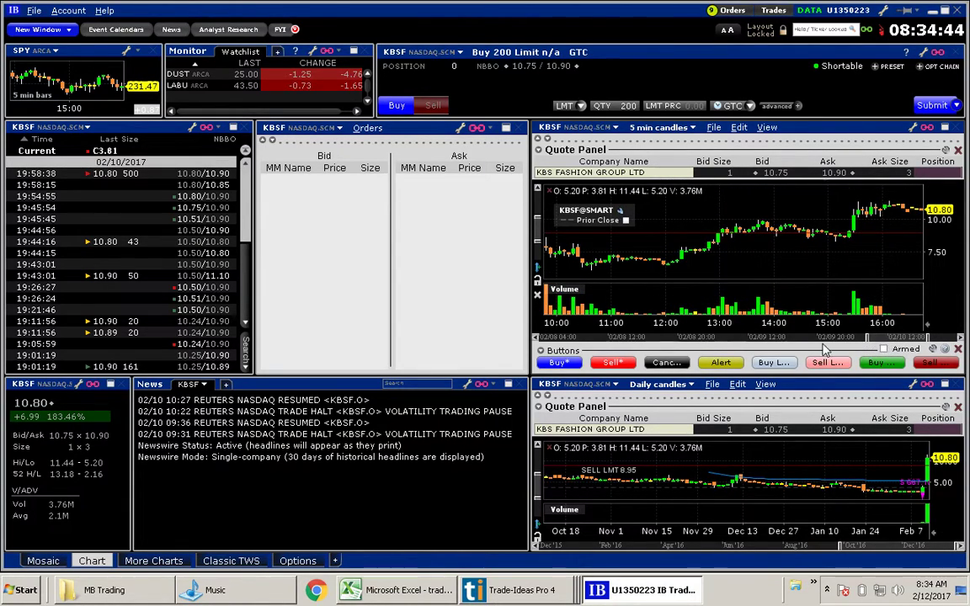
click(535, 337)
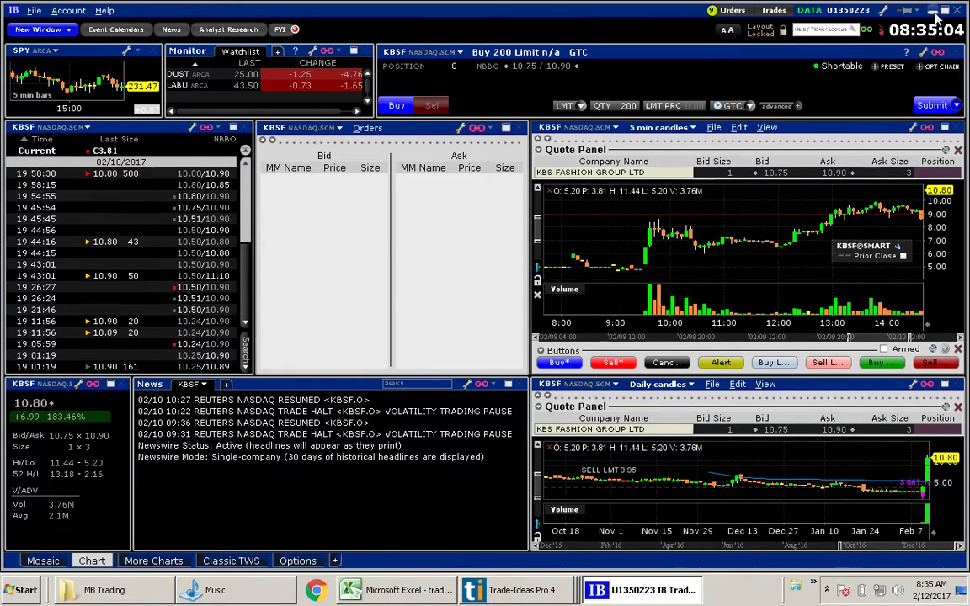
click(932, 10)
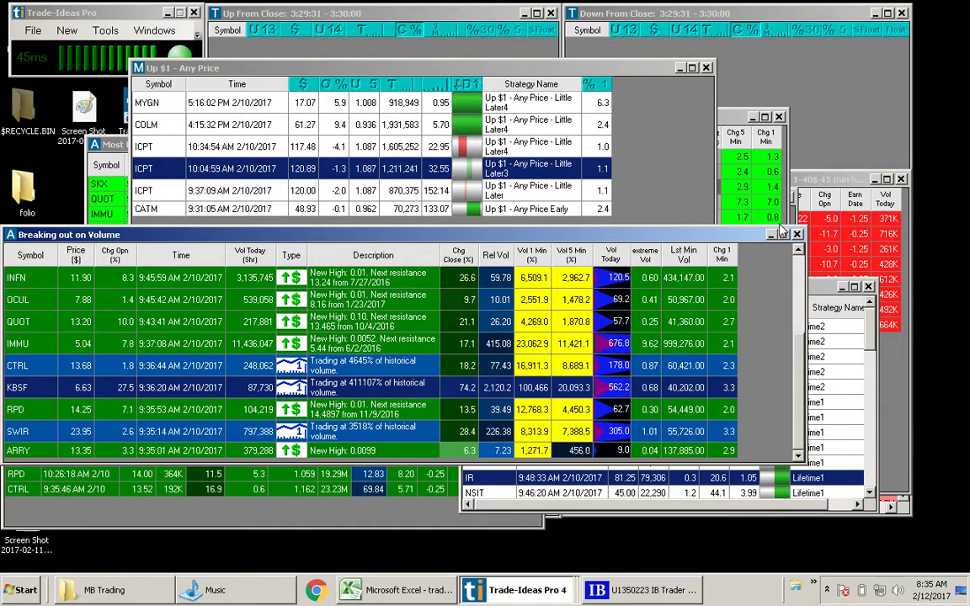
- Close Breaking out on Volume and load ICPT from the Up $1 - Any Price list
click(770, 234)
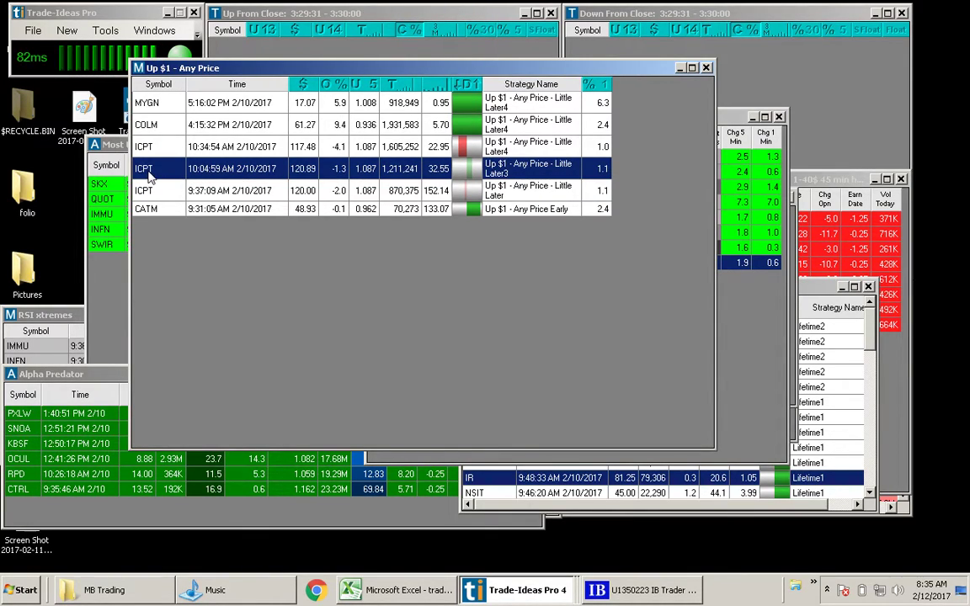
click(148, 173)
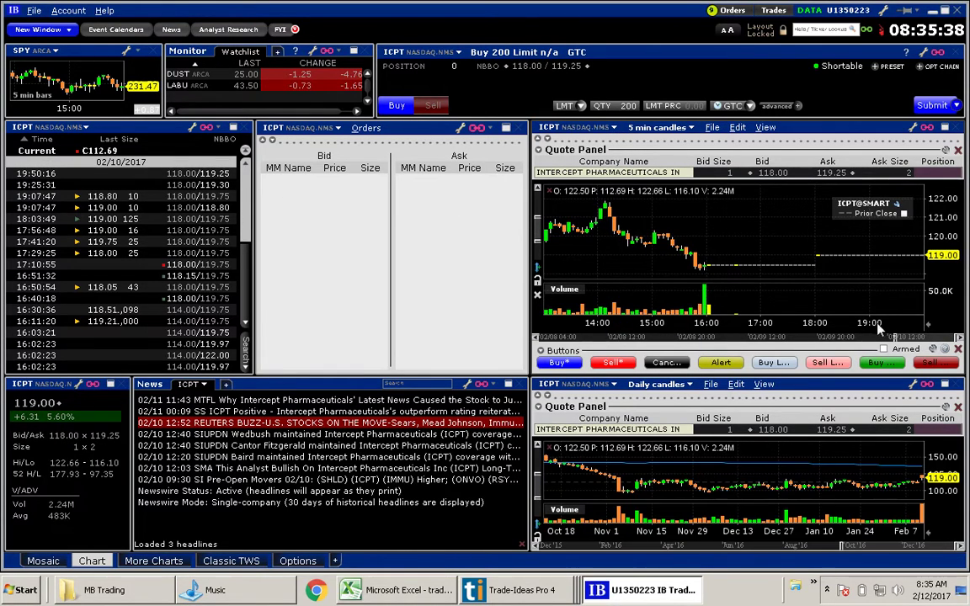
- Scroll ICPT's 5-min chart back to the morning session, then return to Trade-Ideas
drag(899, 338, 853, 339)
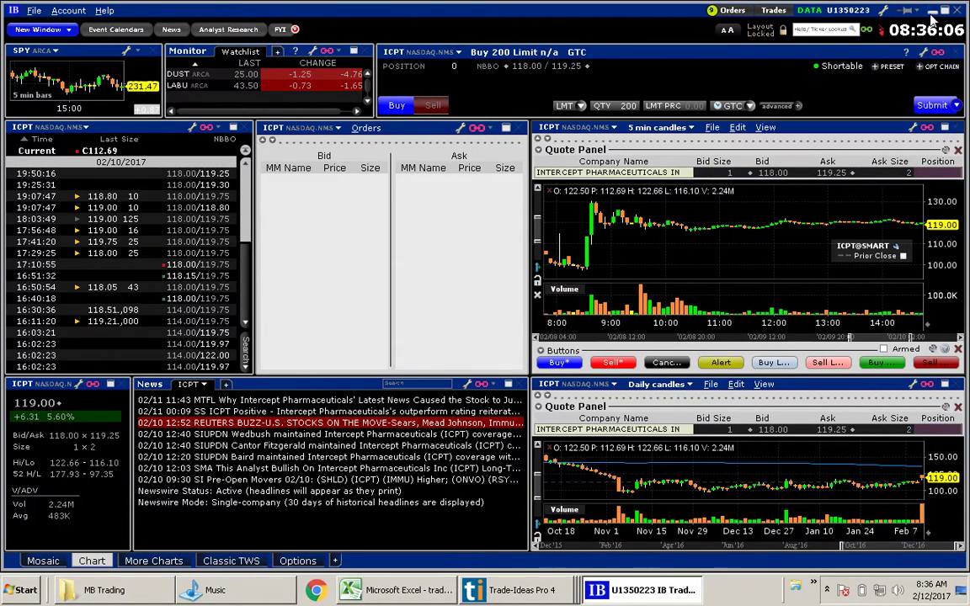
key(alt+Tab)
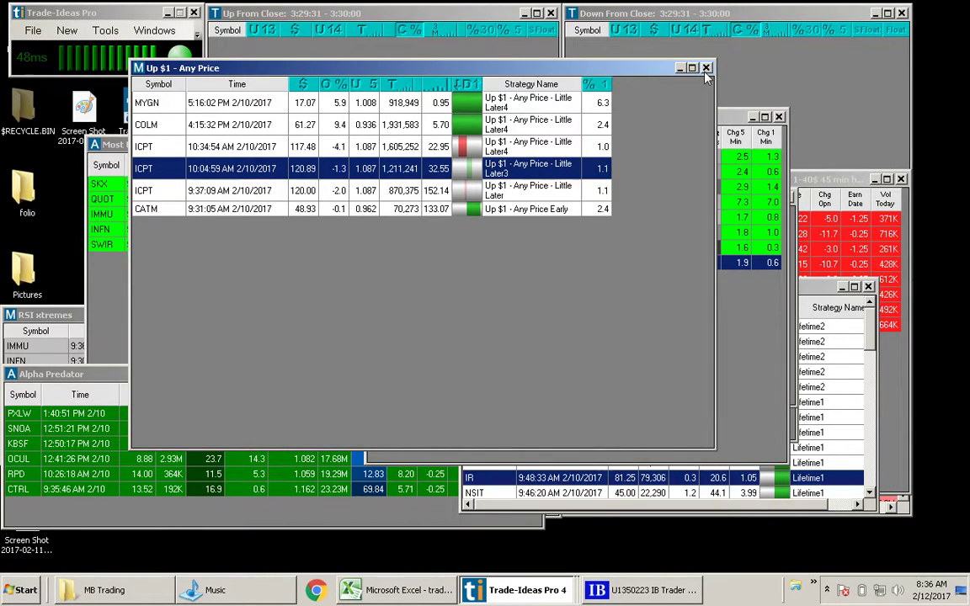
- Close the Up $1 - Any Price window and load ICPT from the New Lo at 10:00 alerts
click(705, 68)
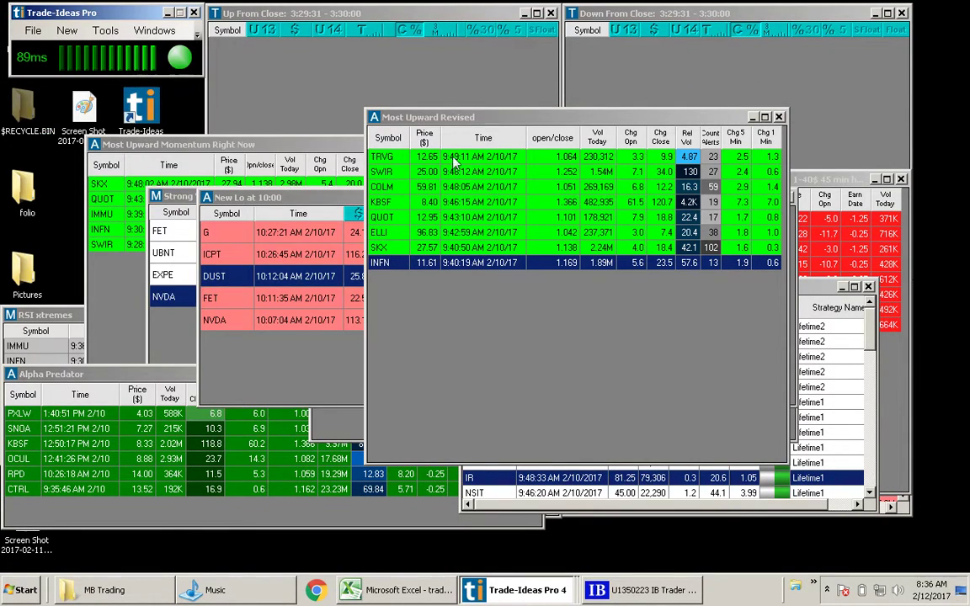
click(337, 200)
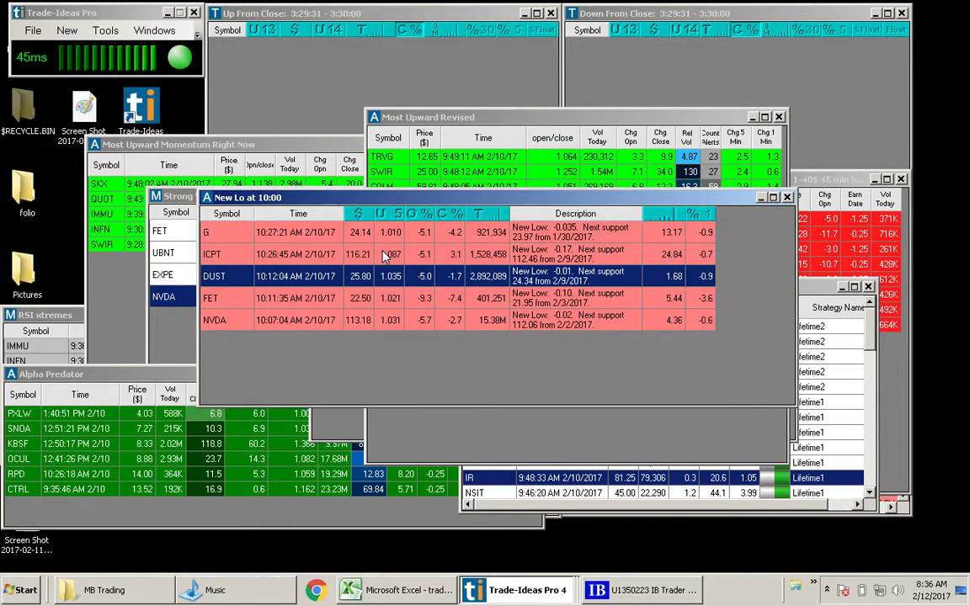
click(215, 258)
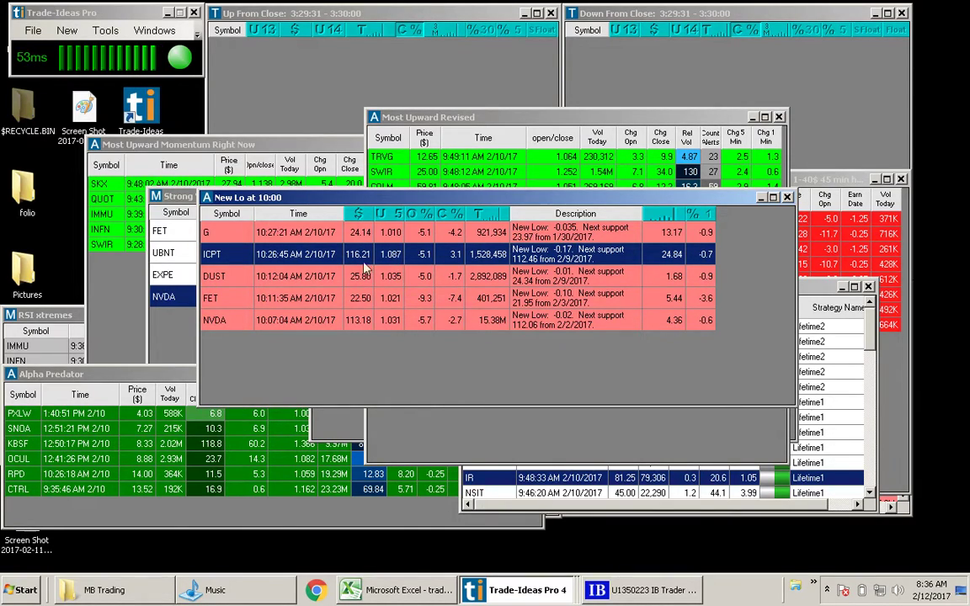
double_click(224, 262)
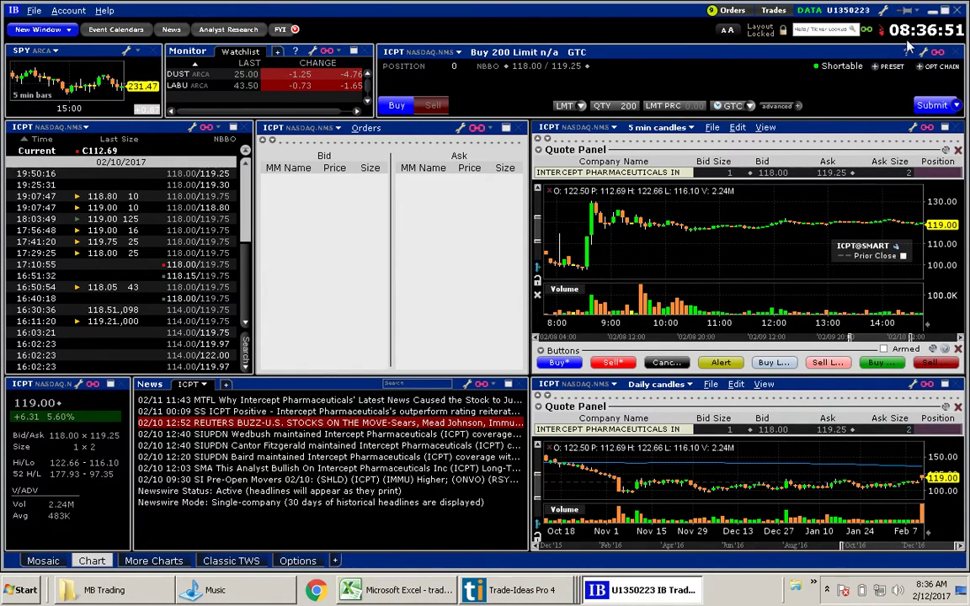
- After reading ICPT's chart and news, switch back to Trade-Ideas with Alt+Tab
key(alt+Tab)
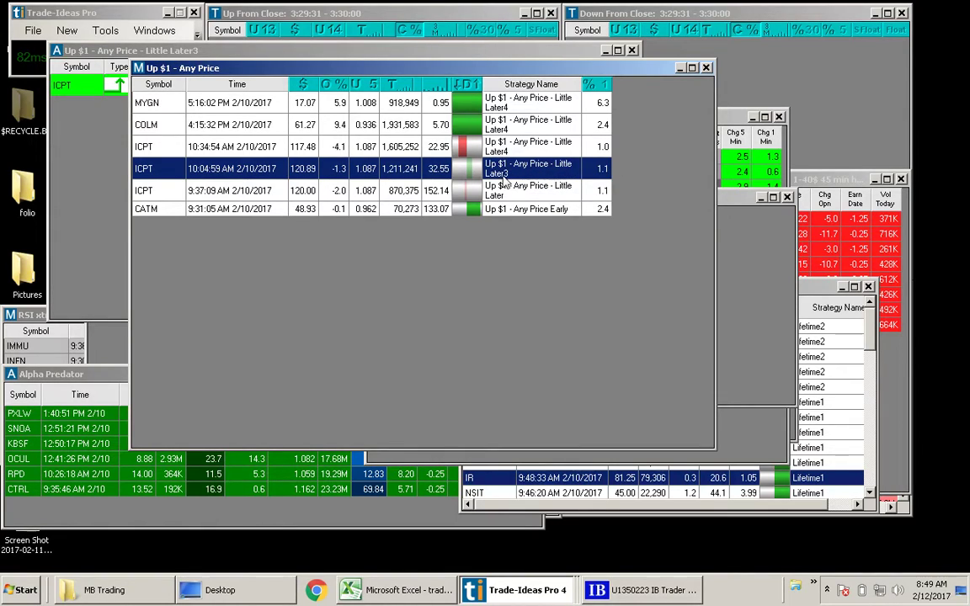
- Inspect Little Later3's window-specific filters, including the change-from-open limit, then cancel unchanged
click(92, 151)
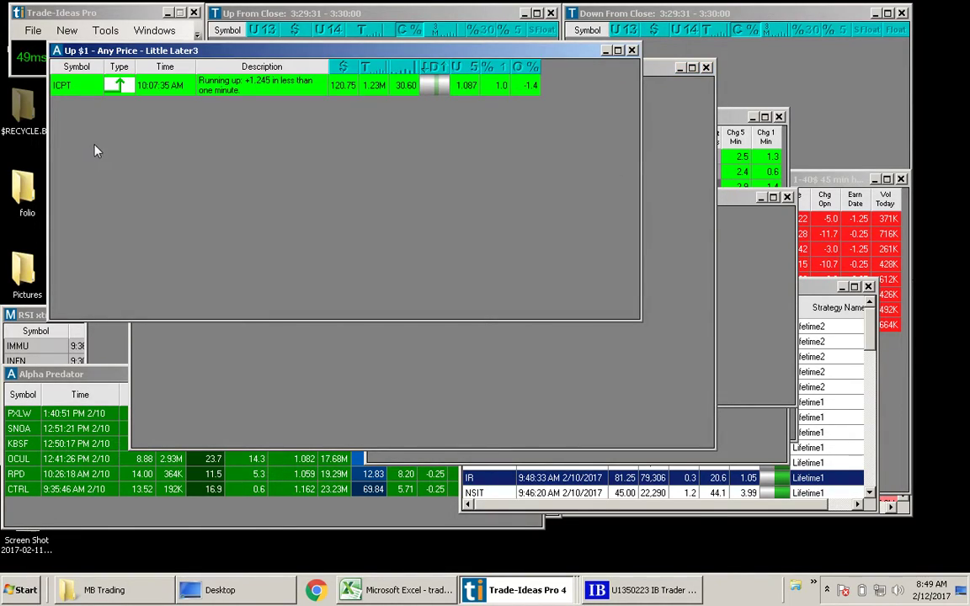
right_click(250, 123)
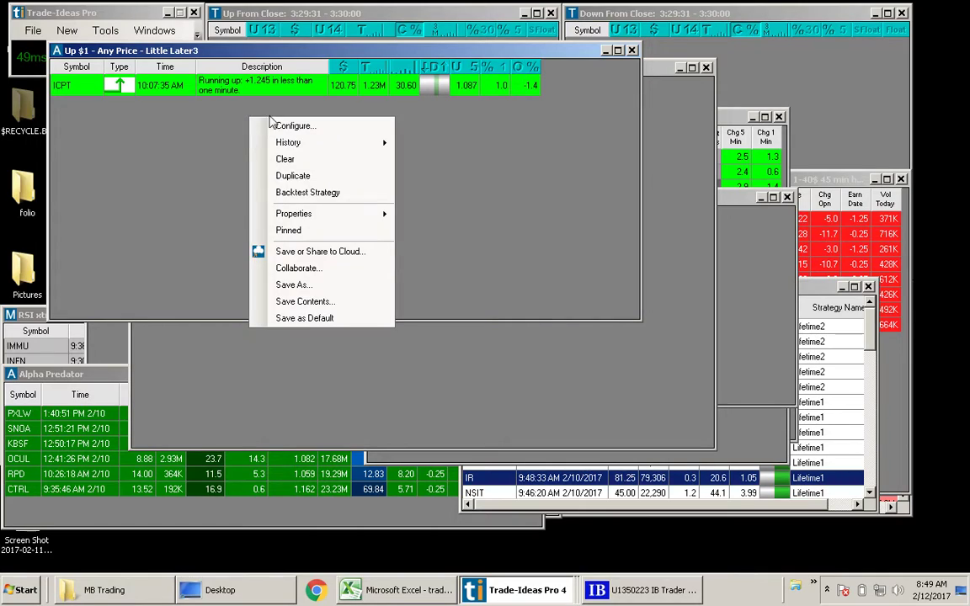
click(280, 128)
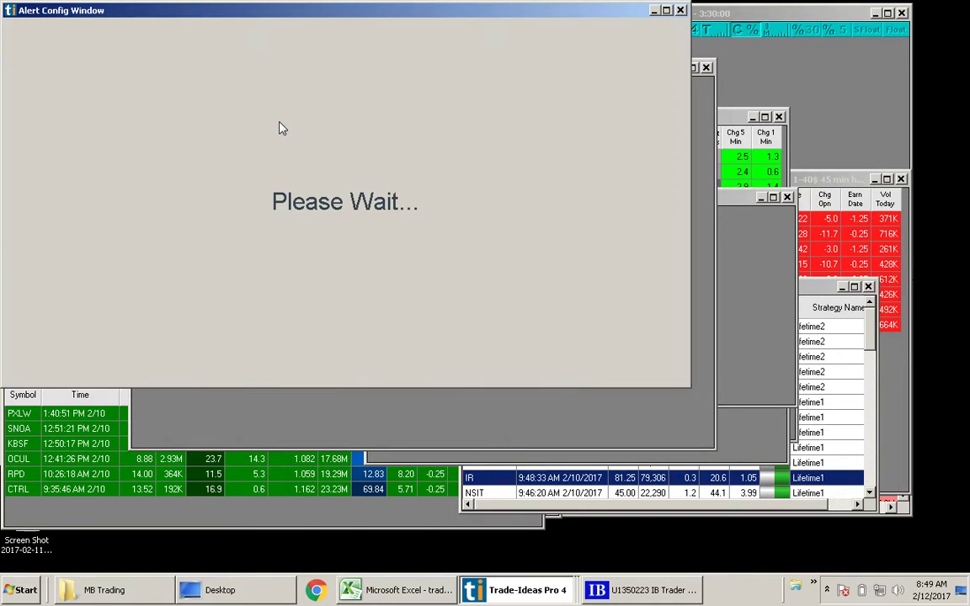
click(240, 37)
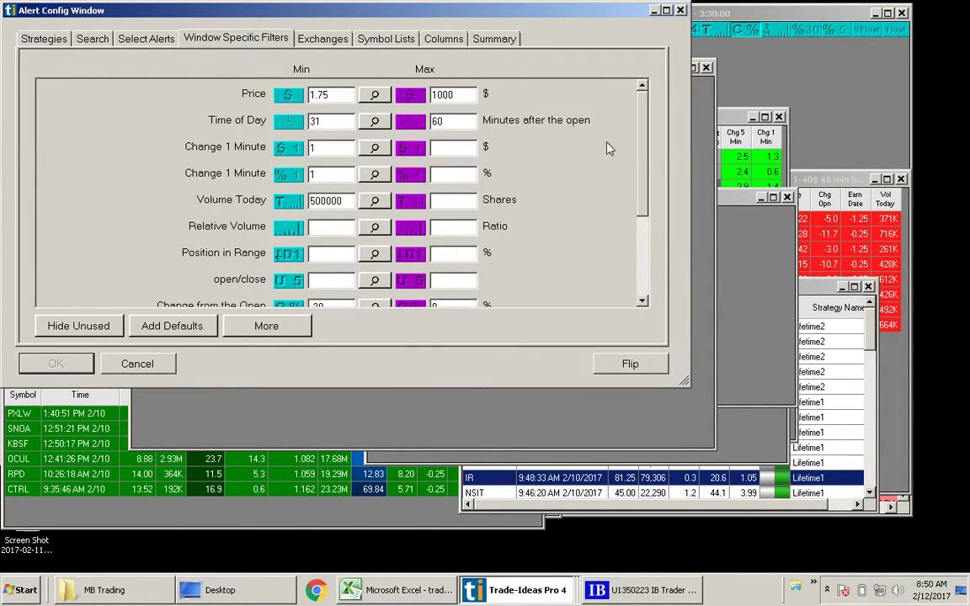
scroll(650, 246, down, 3)
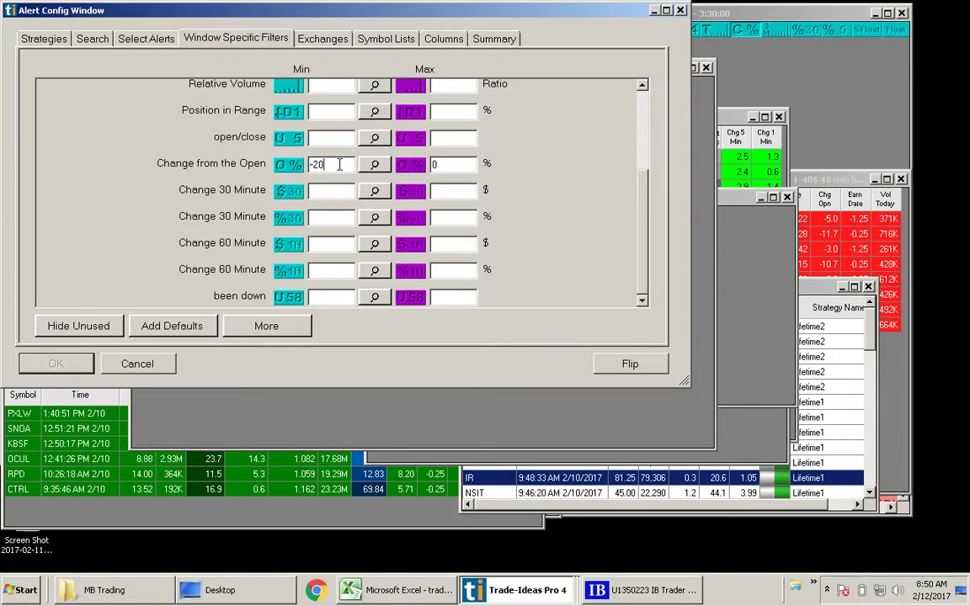
click(447, 165)
click(152, 368)
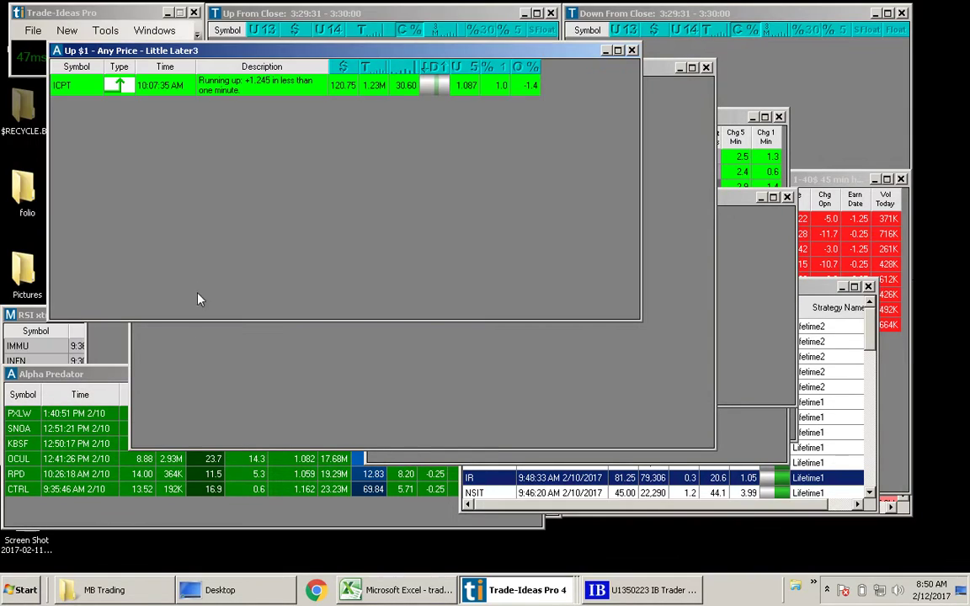
- Backtest Little Later3 in OddsMaker, reviewing settings: 4:00 PM exit, $1 target, 30 days
right_click(193, 129)
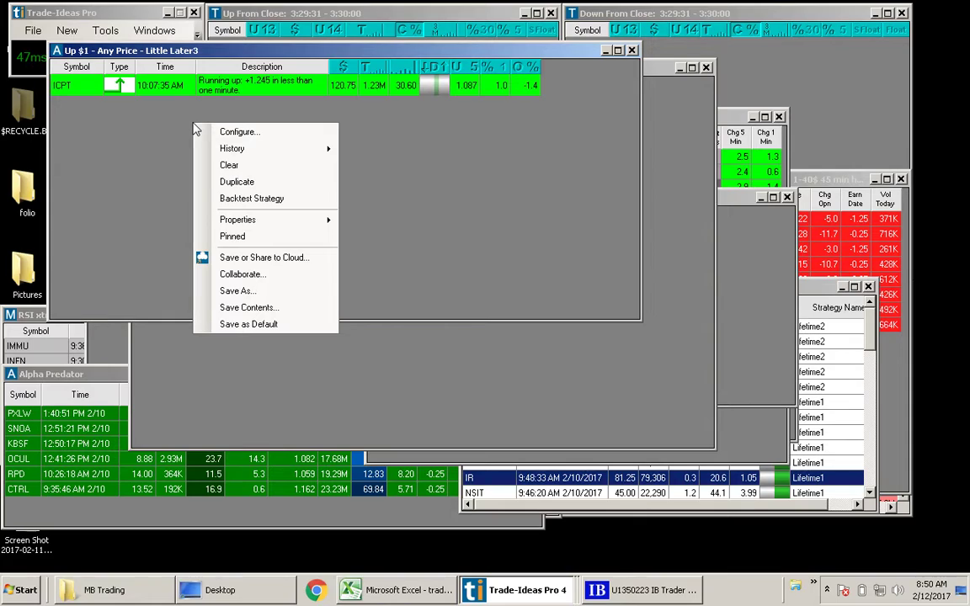
click(274, 201)
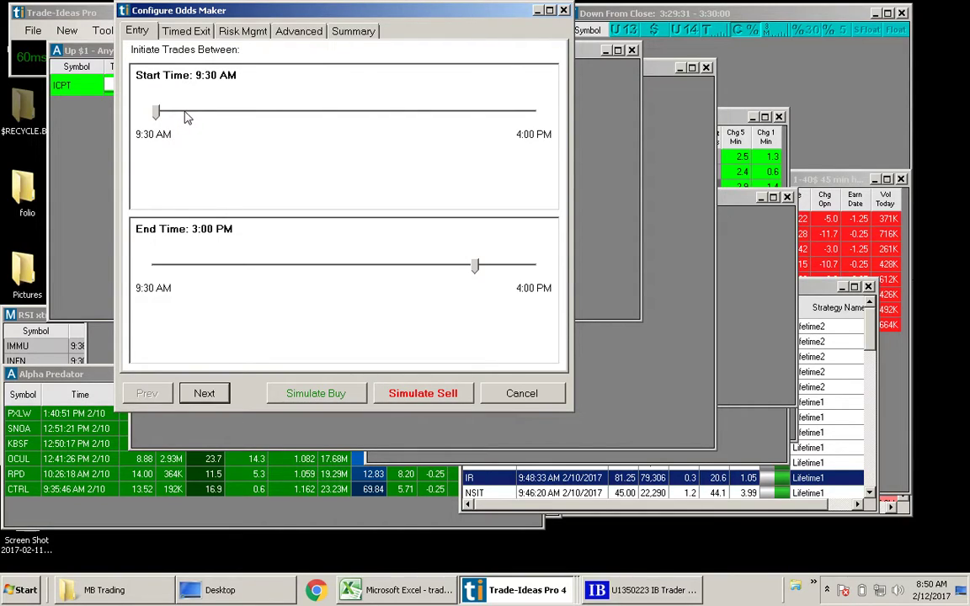
click(188, 34)
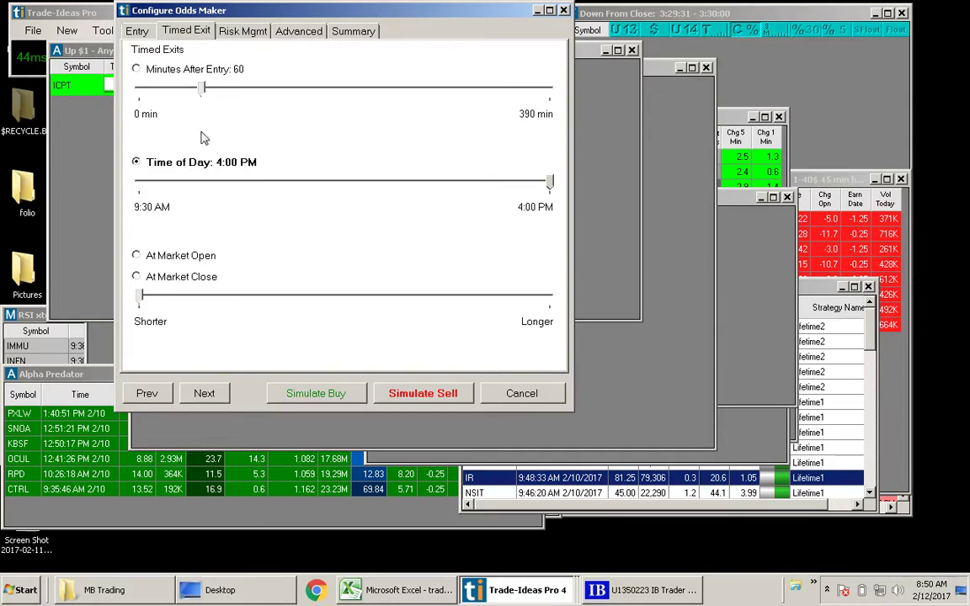
click(241, 32)
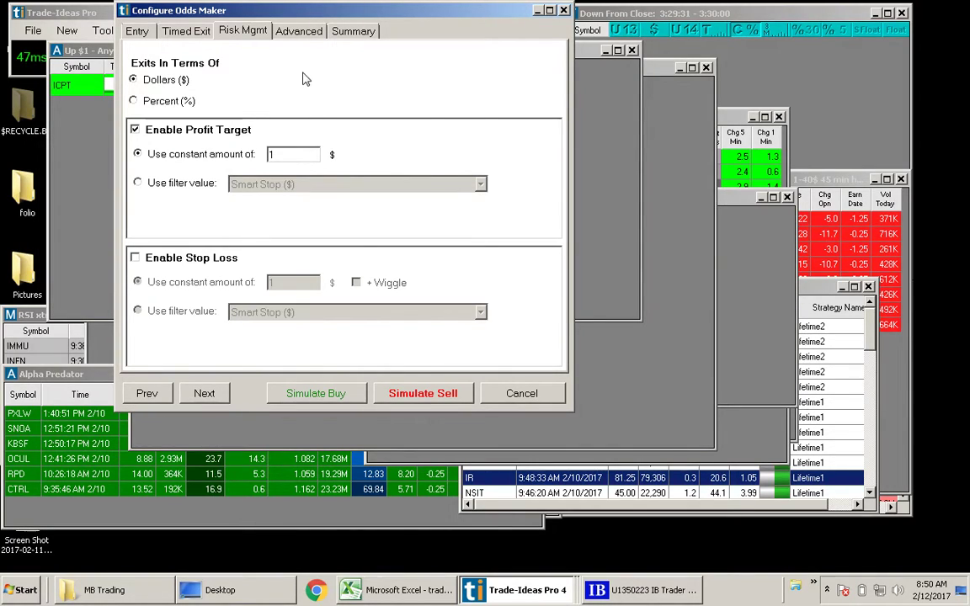
click(296, 30)
click(337, 30)
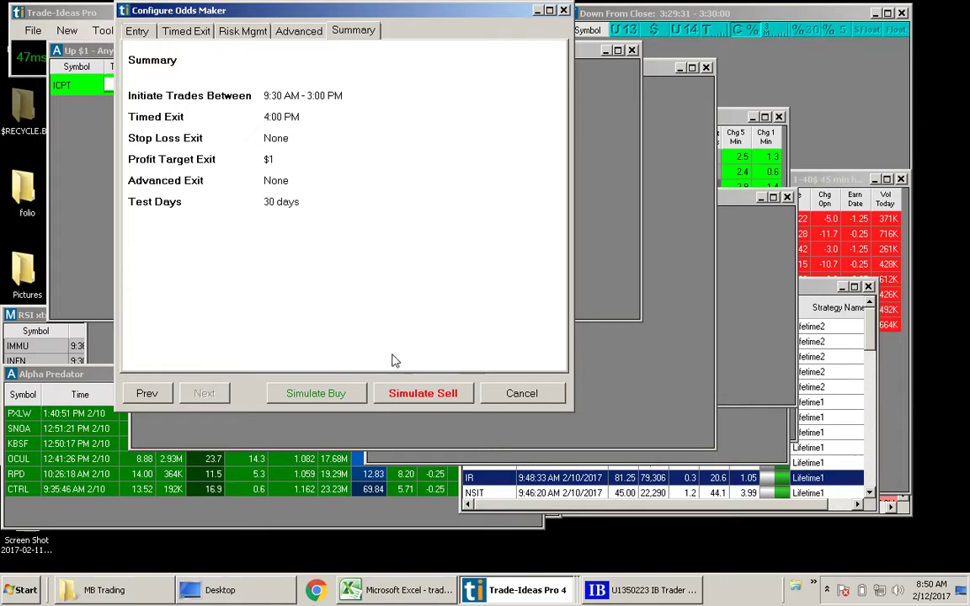
- Run the 'Up $1 Little Later3' OddsMaker backtest as a short strategy
click(414, 392)
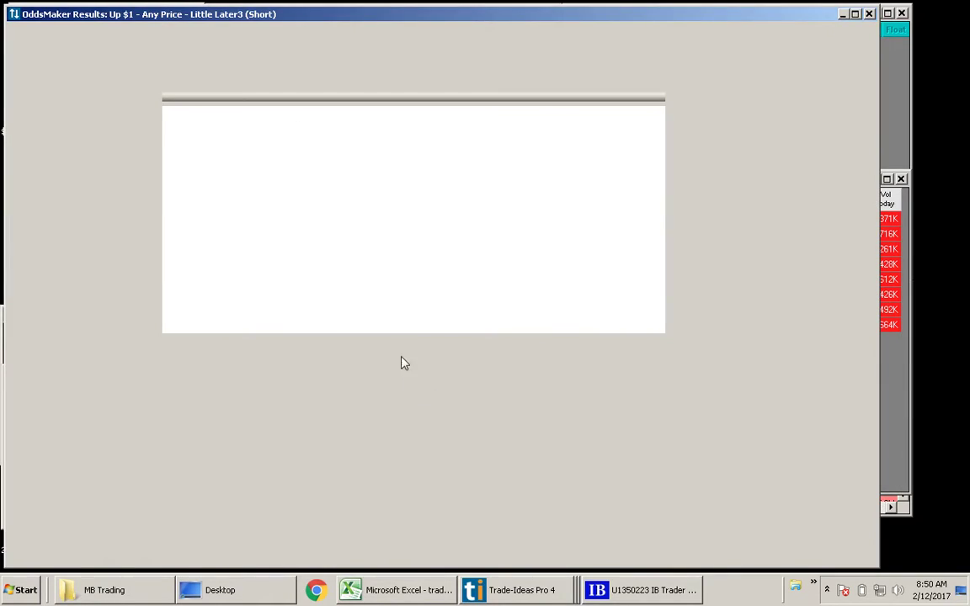